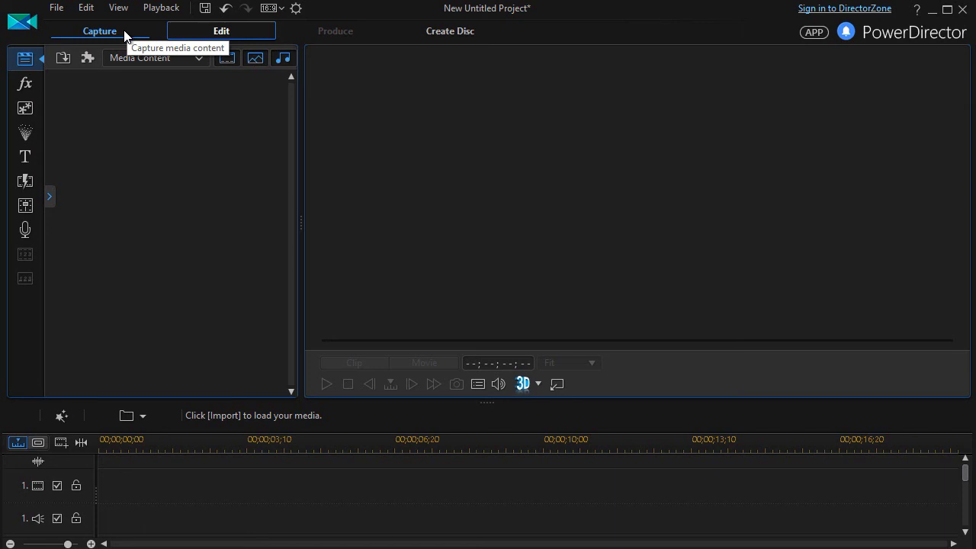
# Switch PowerDirector to the Capture tab to reach the screen capture options.
pyautogui.click(123, 30)
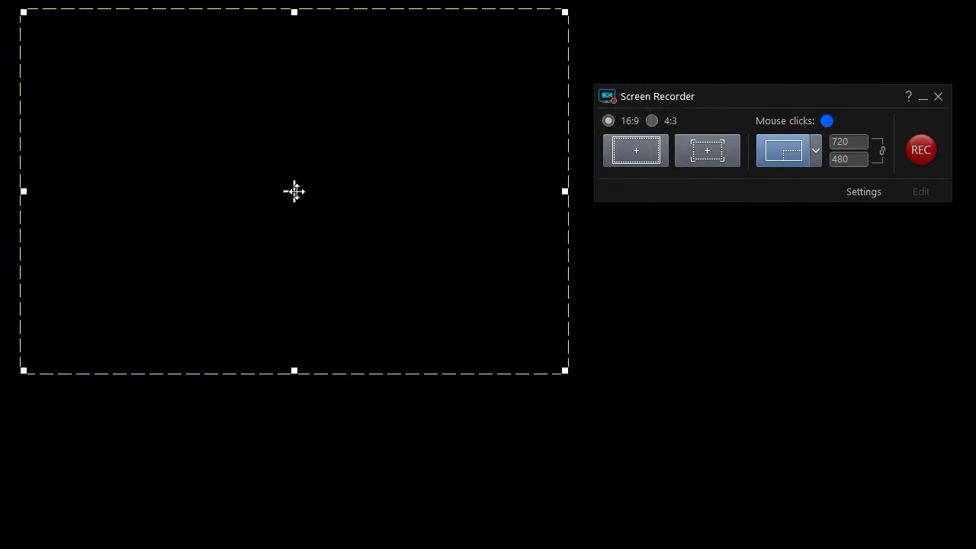
# Nudge the Screen Recorder panel down slightly and switch the capture area to 4:3.
pyautogui.moveTo(762, 97); pyautogui.dragTo(765, 119)
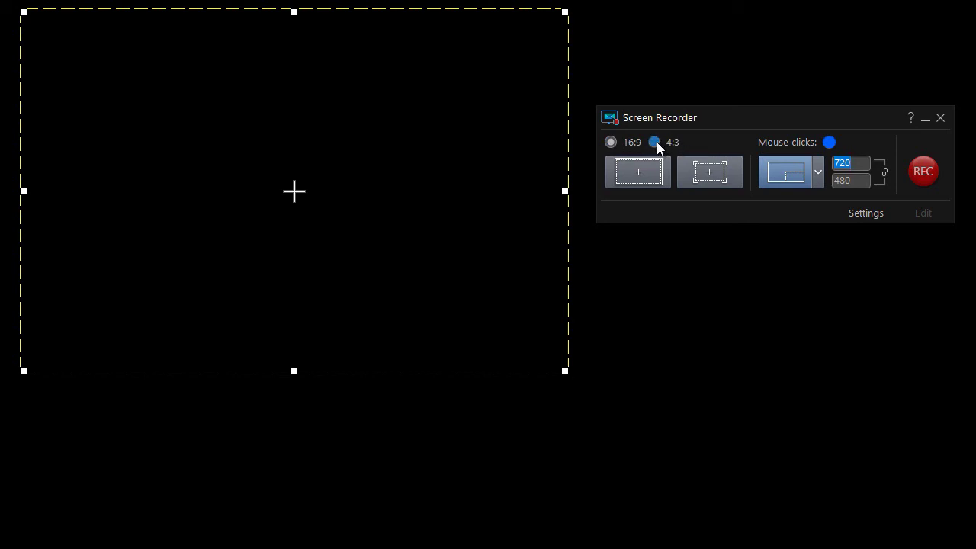
pyautogui.click(656, 143)
pyautogui.click(817, 170)
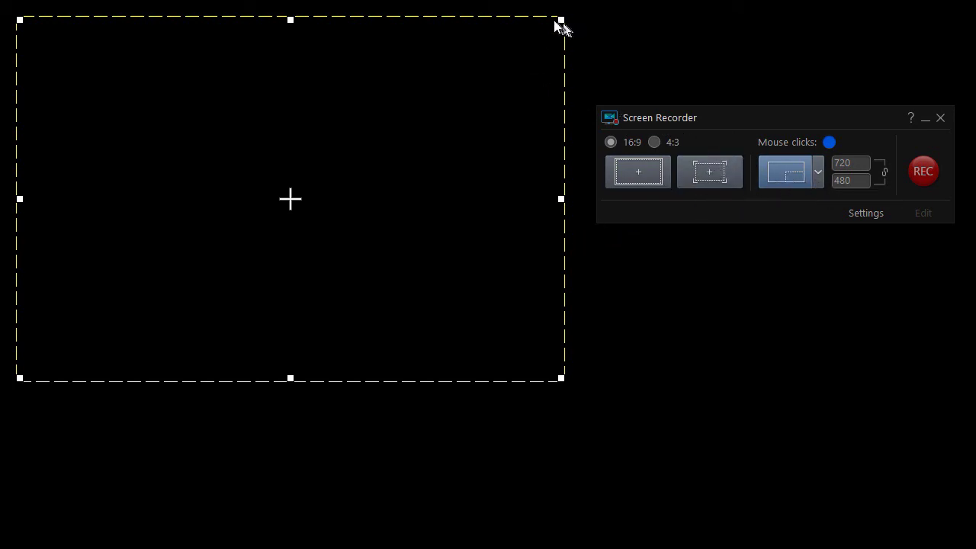
# Restore the dragged capture frame to the 720 x 480 preset and move it down-right.
pyautogui.moveTo(561, 19); pyautogui.dragTo(462, 56)
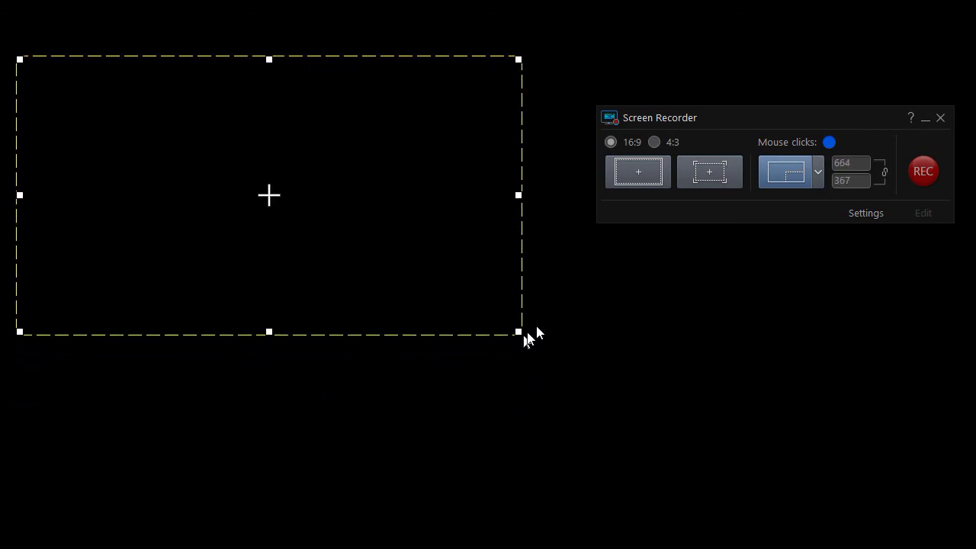
pyautogui.click(819, 170)
pyautogui.click(848, 178)
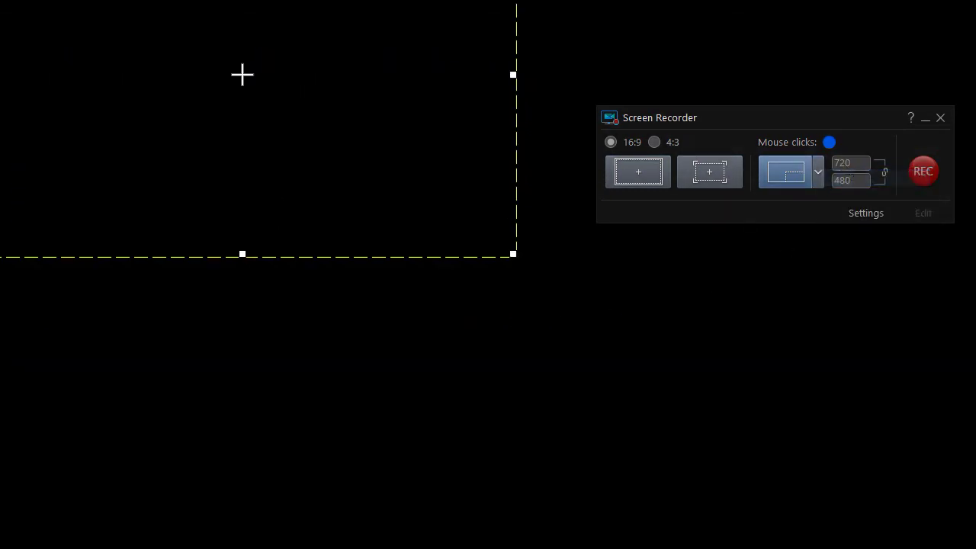
pyautogui.moveTo(242, 74); pyautogui.dragTo(298, 199)
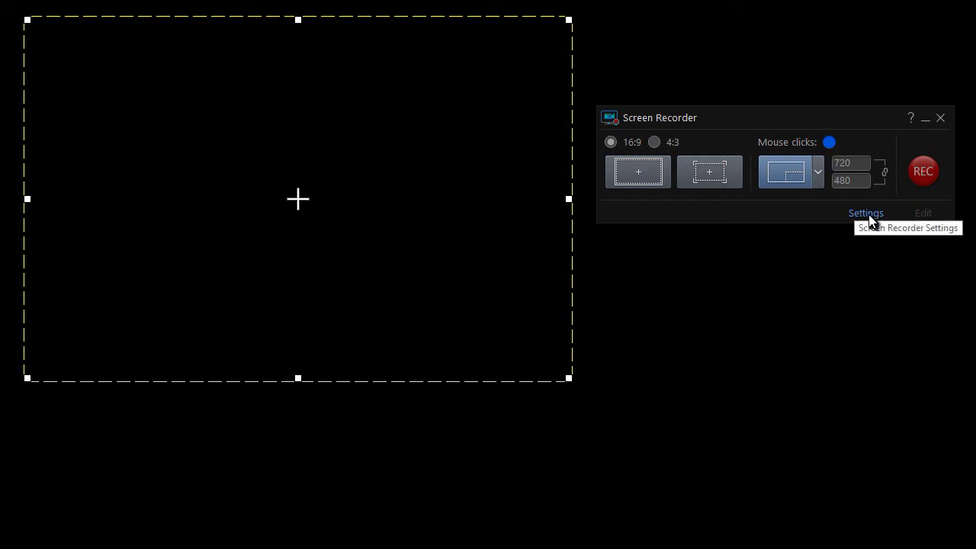
# In the recorder settings, rename the output file to 'Excel Example'.
pyautogui.click(866, 213)
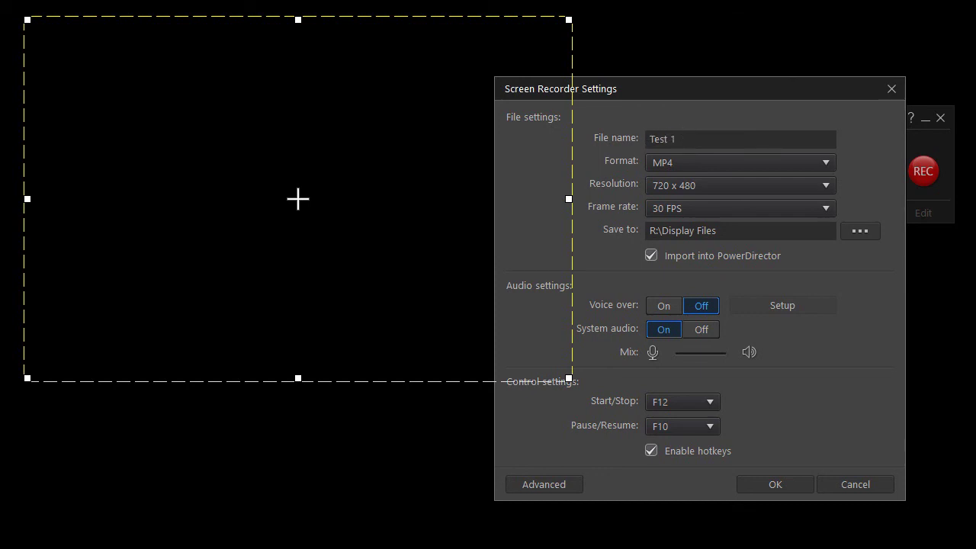
pyautogui.moveTo(649, 138); pyautogui.dragTo(680, 137)
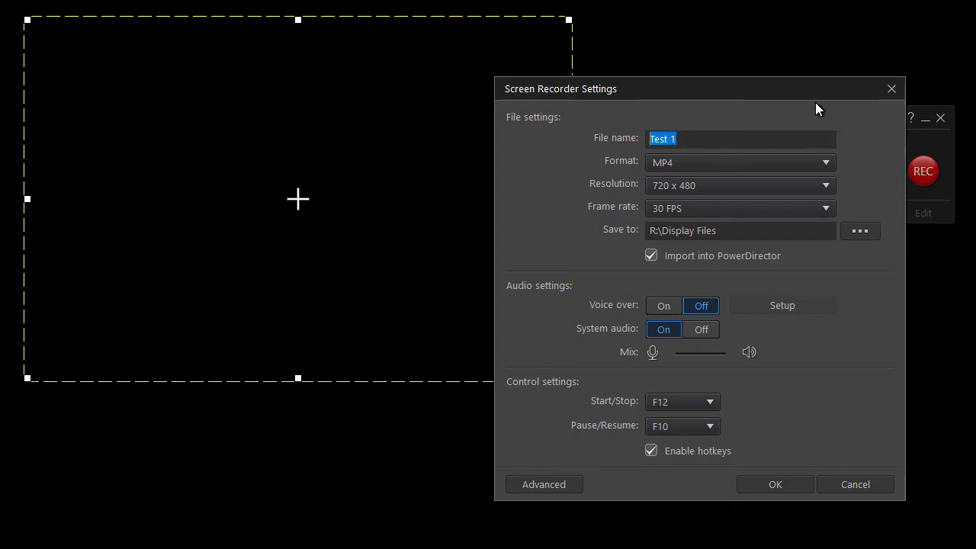
pyautogui.write('Excel Example')
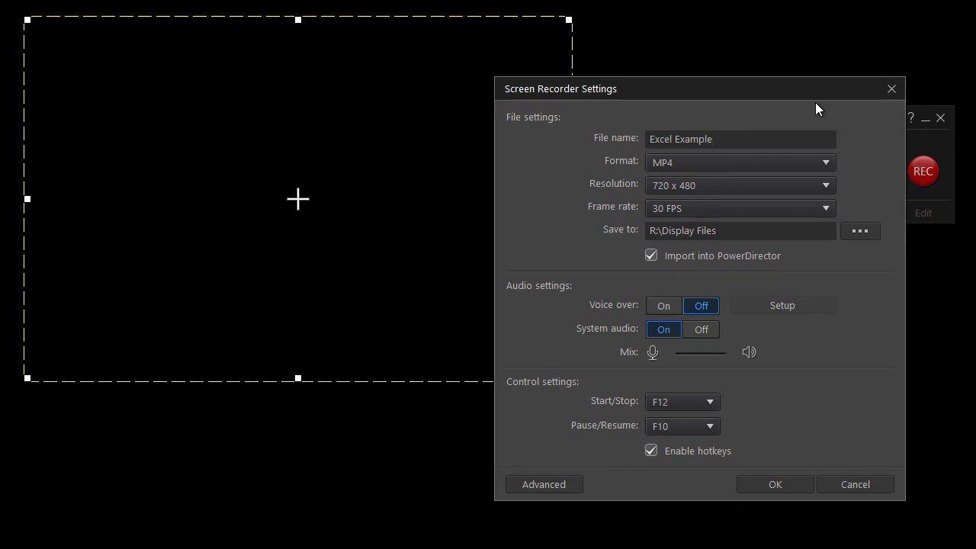
# Keep MP4 format, 720 x 480 resolution and 30 FPS frame rate.
pyautogui.click(828, 164)
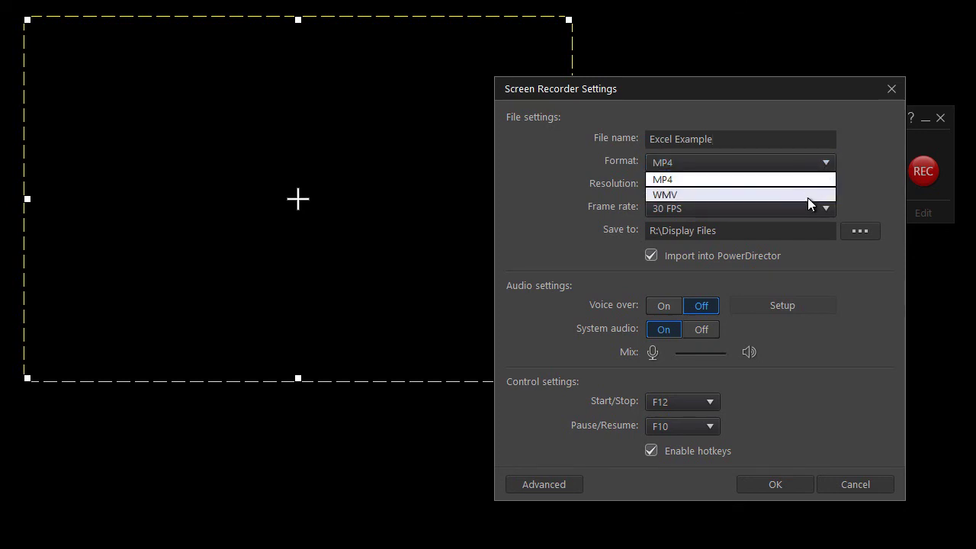
pyautogui.click(848, 169)
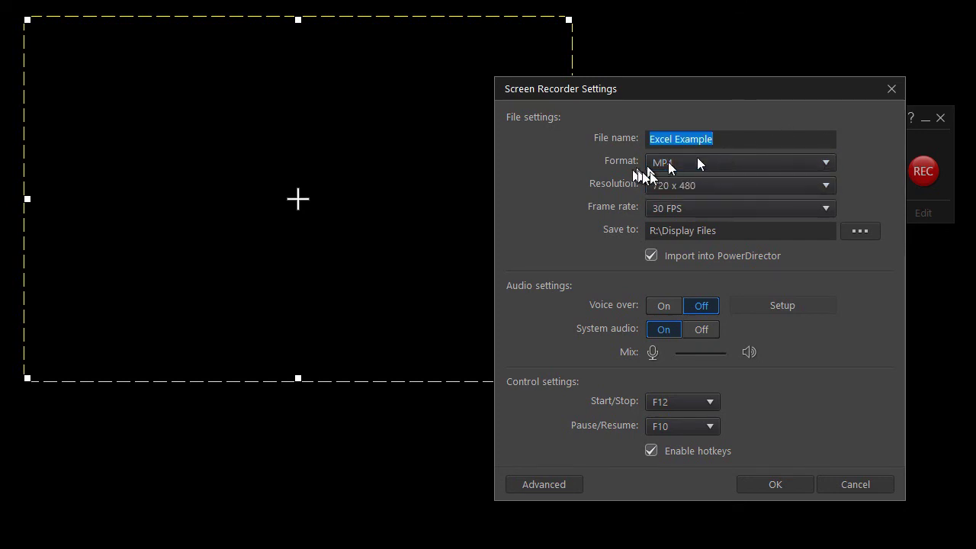
pyautogui.click(827, 186)
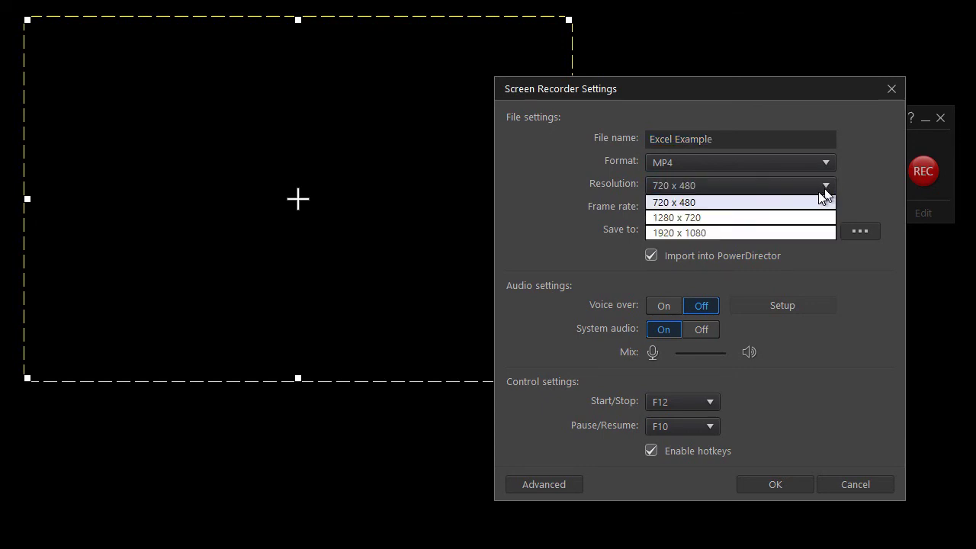
pyautogui.moveTo(767, 96); pyautogui.dragTo(787, 71)
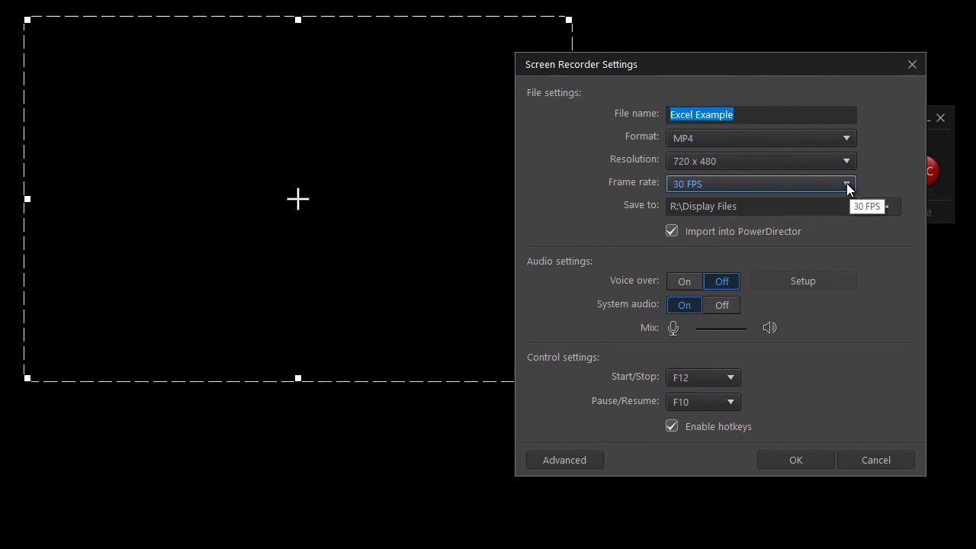
pyautogui.click(846, 183)
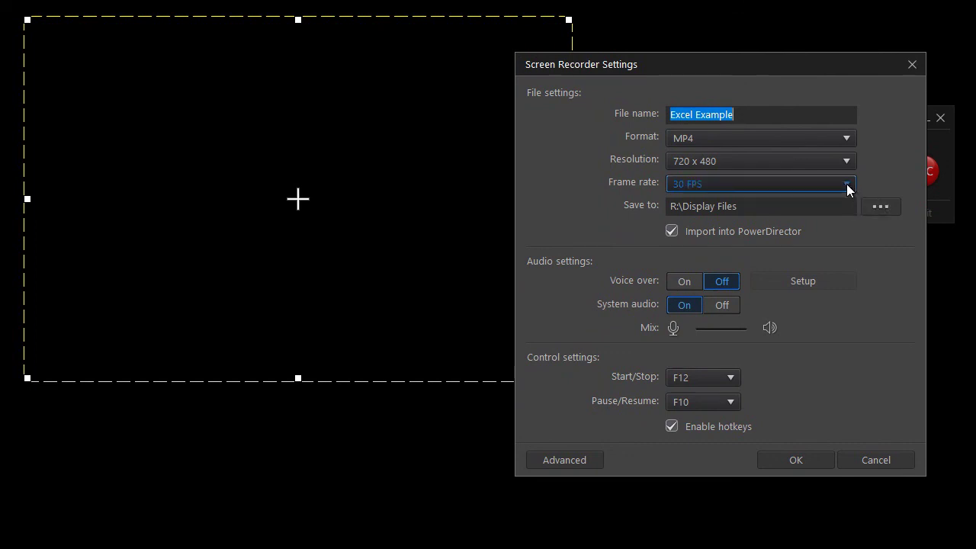
pyautogui.click(888, 169)
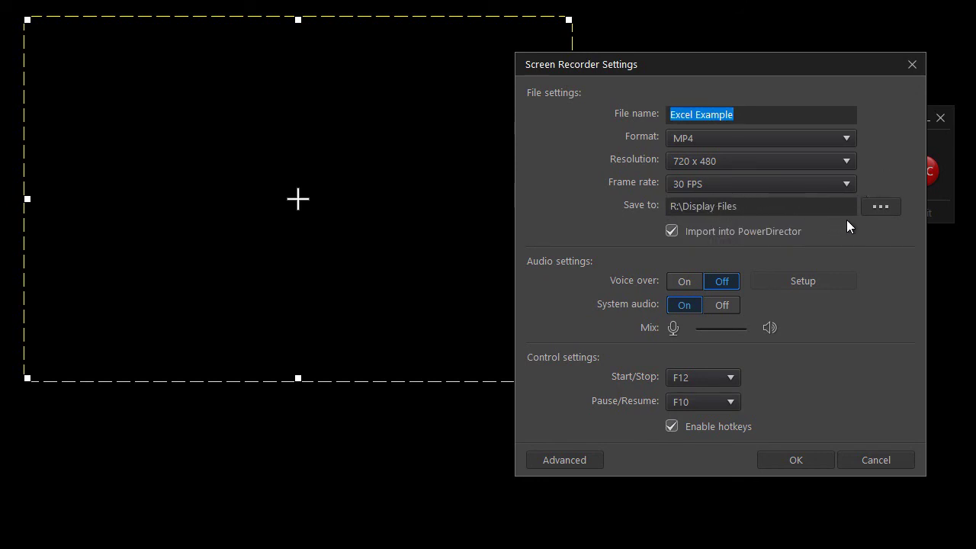
# Leave recordings saving to the Display Files folder, cancelling the folder browser.
pyautogui.click(882, 206)
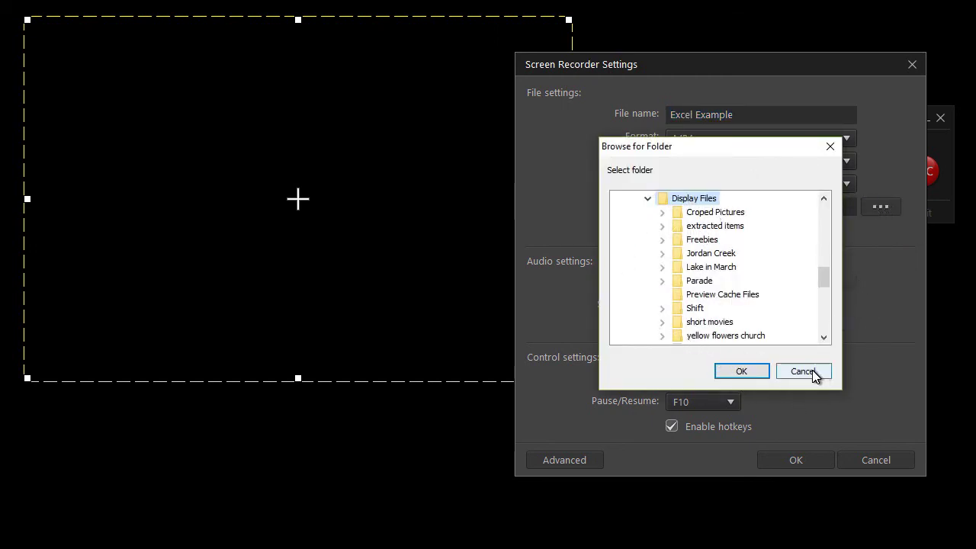
pyautogui.click(808, 371)
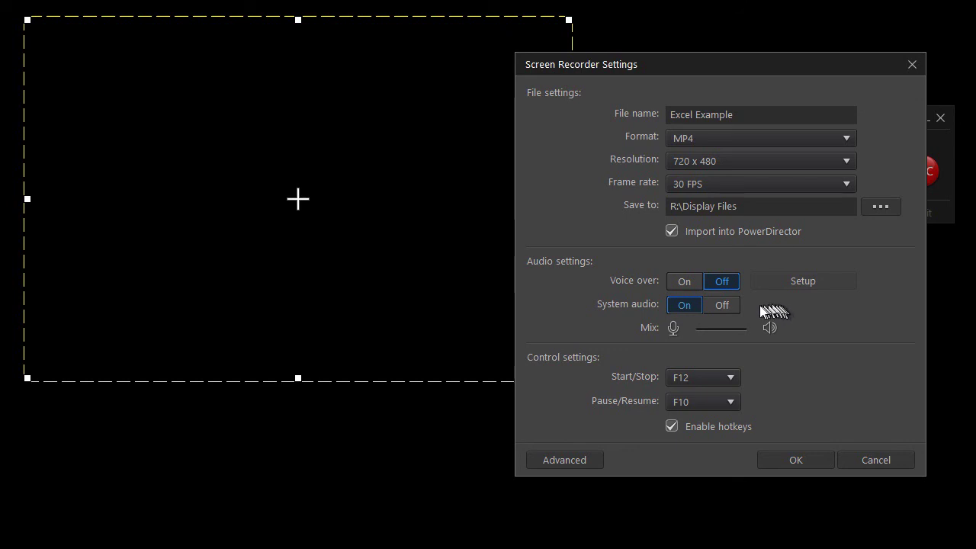
# Turn voice-over on and system audio off, accepting the microphone setup.
pyautogui.click(683, 284)
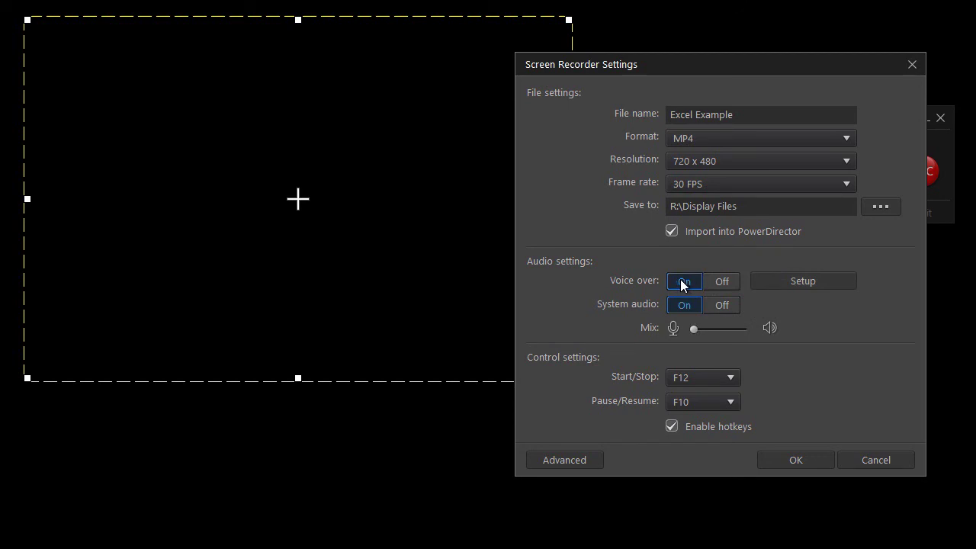
pyautogui.click(722, 306)
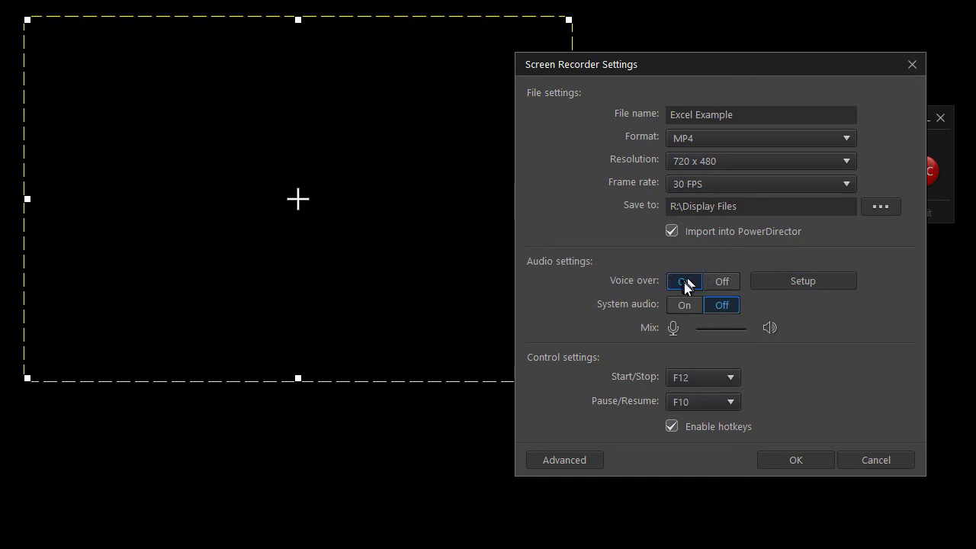
pyautogui.click(824, 282)
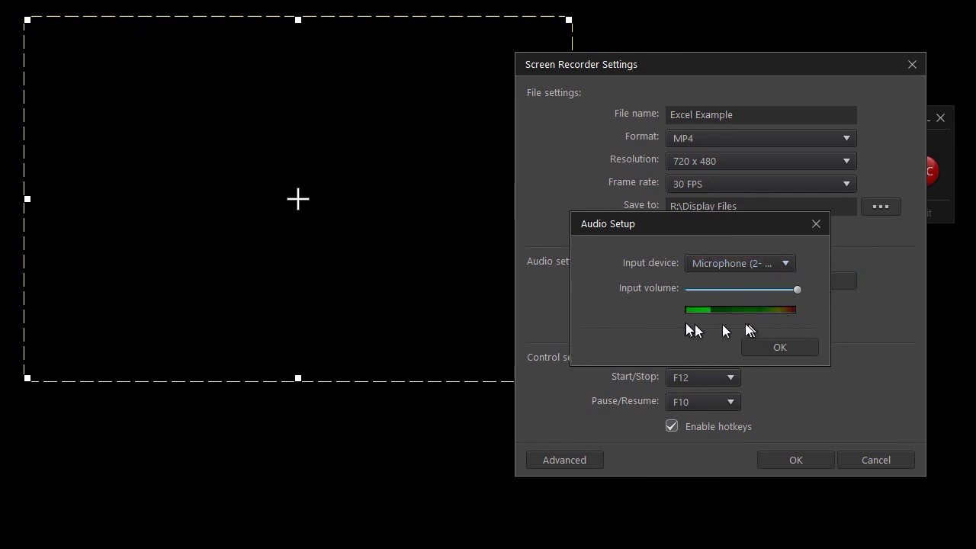
pyautogui.click(785, 347)
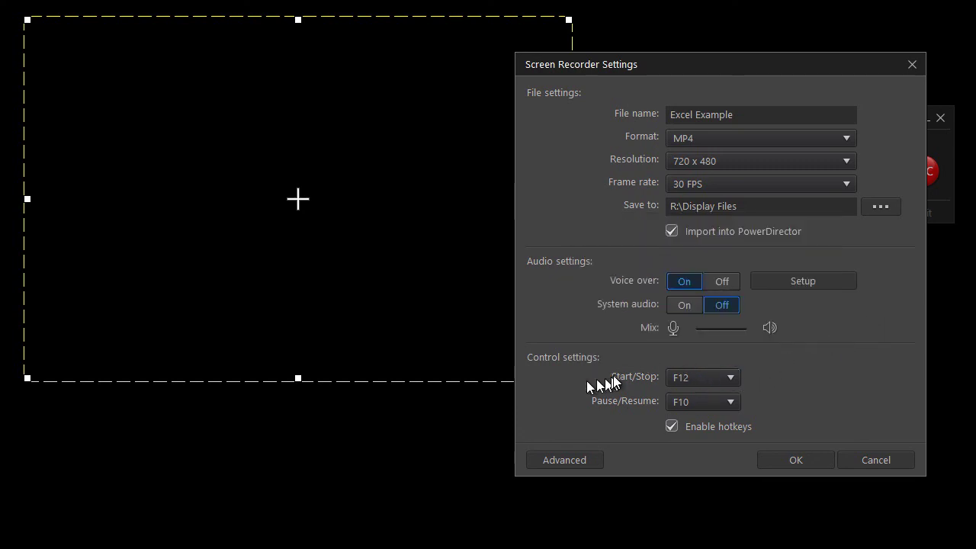
# Keep F12 as the start/stop hotkey after briefly trying F9.
pyautogui.click(730, 378)
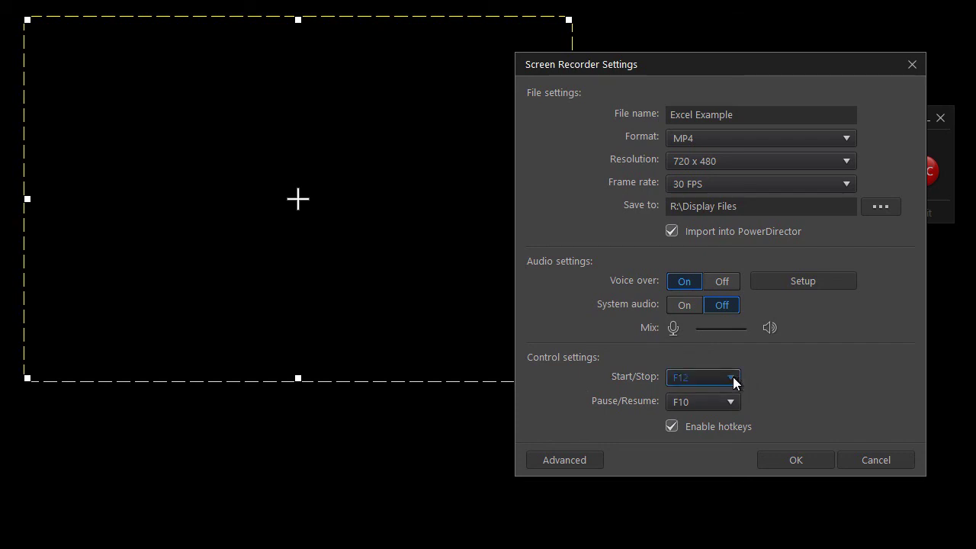
pyautogui.click(715, 396)
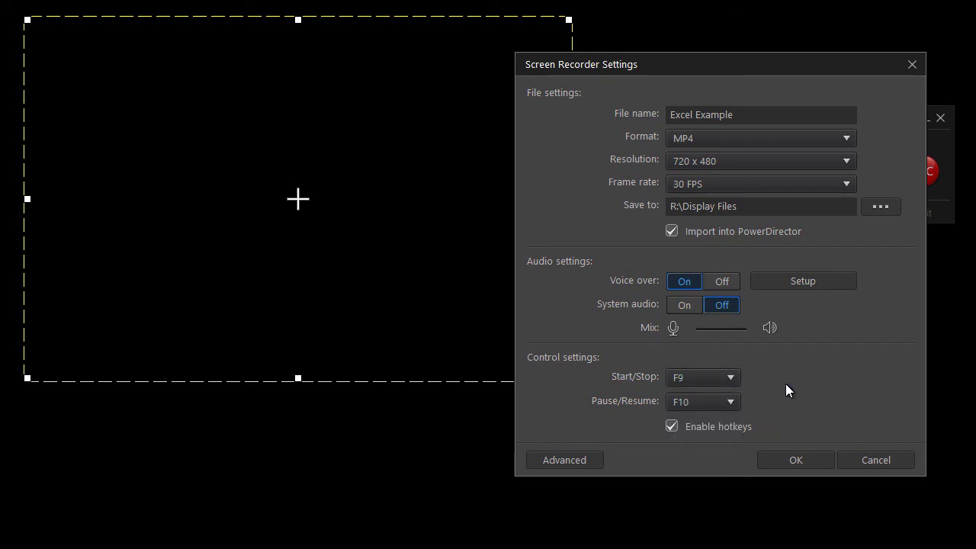
pyautogui.click(730, 379)
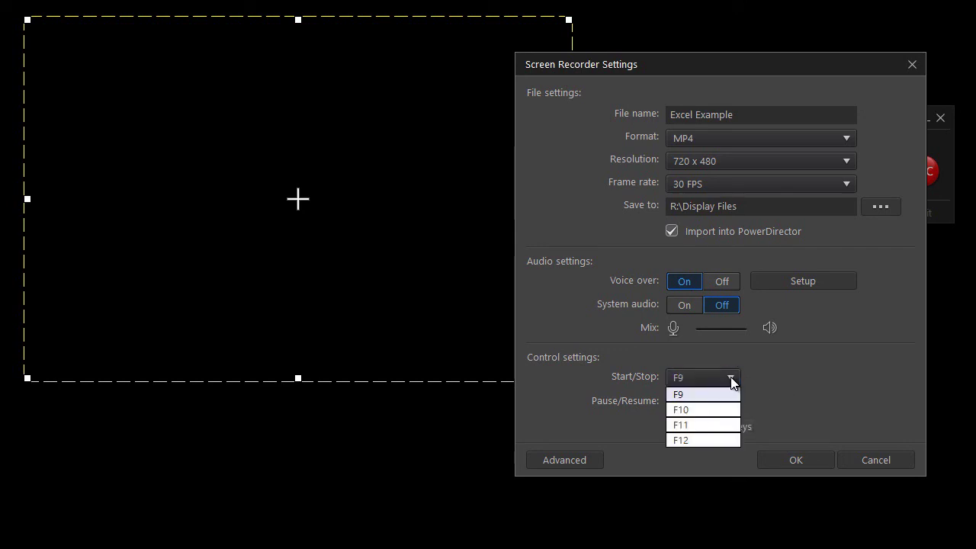
pyautogui.click(720, 441)
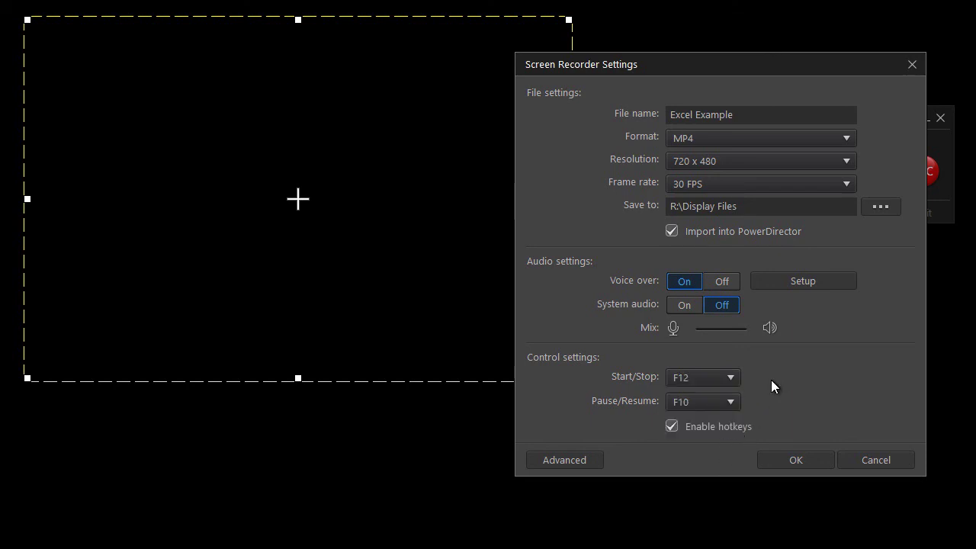
pyautogui.click(577, 458)
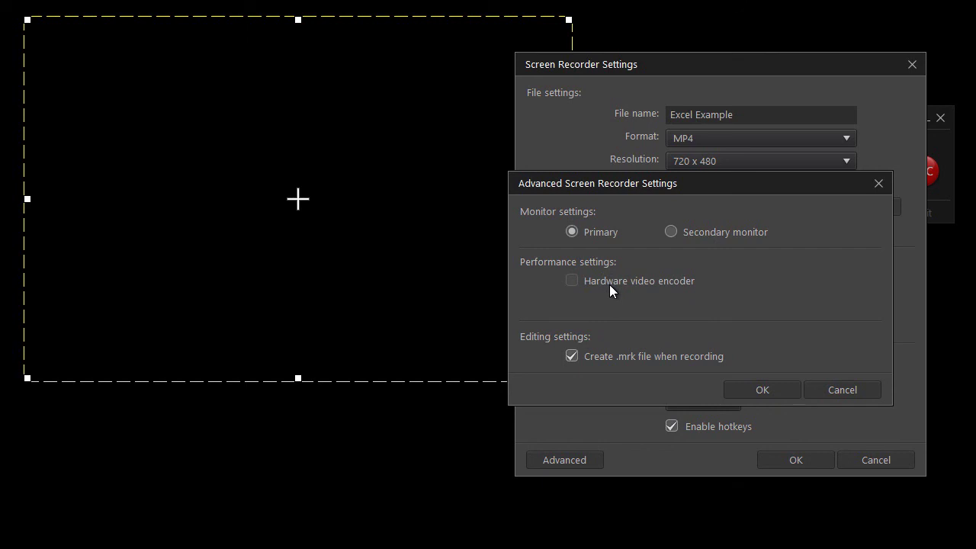
# Disable .mrk file creation, save the recorder settings, and drag Excel into the capture area.
pyautogui.click(572, 356)
pyautogui.click(772, 388)
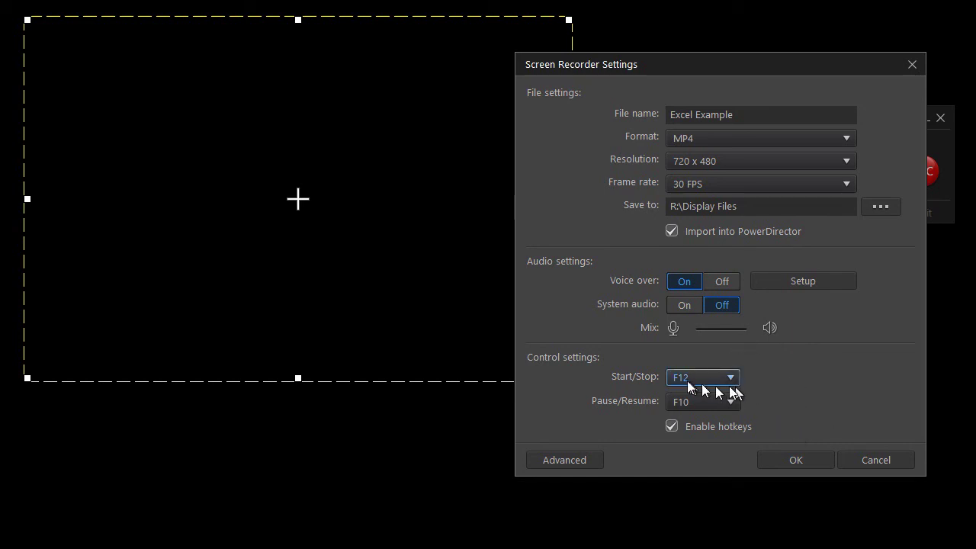
pyautogui.click(796, 461)
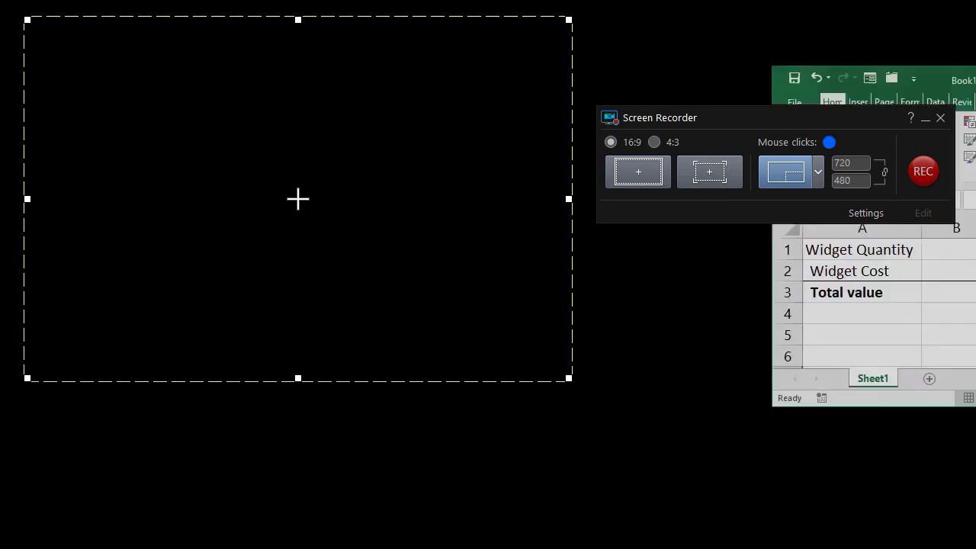
pyautogui.moveTo(975, 78); pyautogui.dragTo(278, 29)
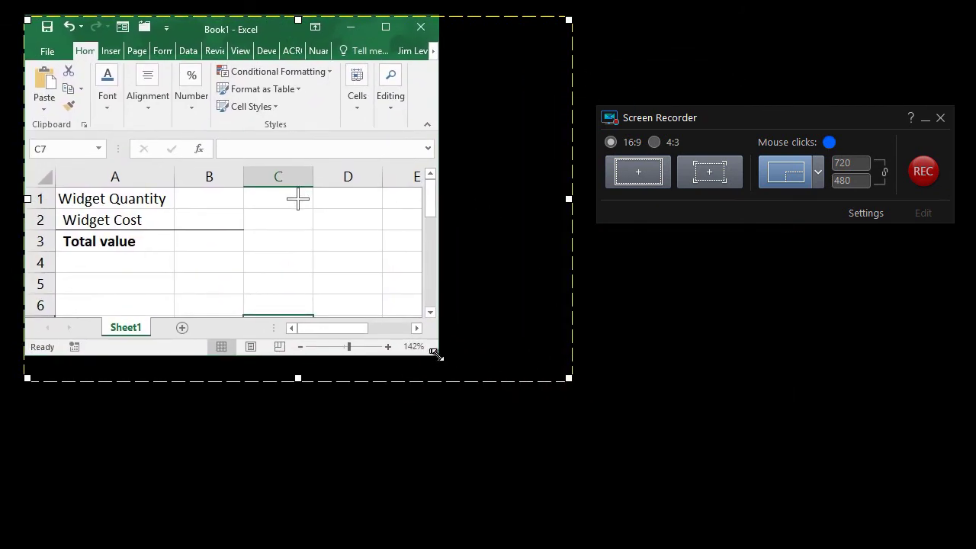
# Enlarge the Excel window to exactly fill the 720 × 480 capture frame.
pyautogui.moveTo(436, 354); pyautogui.dragTo(571, 381)
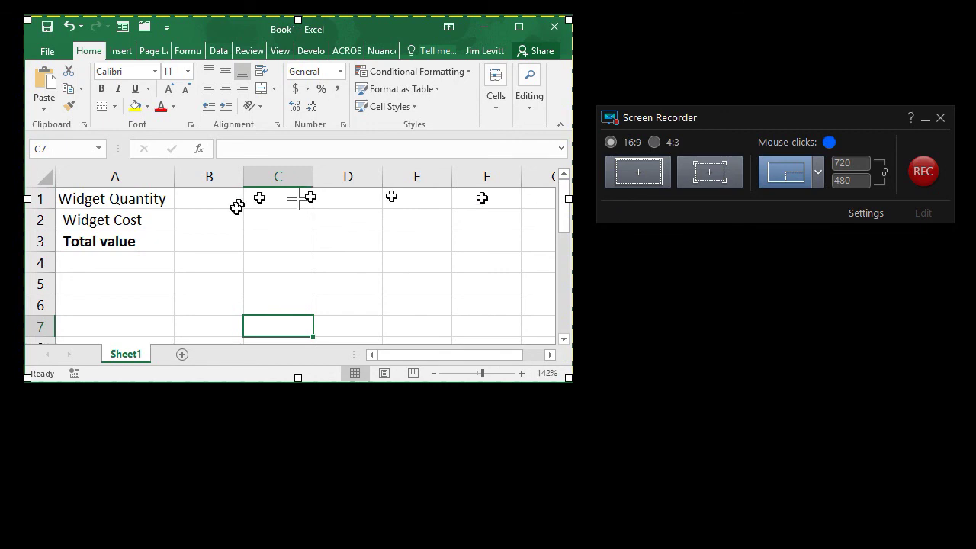
# Start recording, then enter quantity 6 in B1 and cost 7.50 in B2.
pyautogui.click(923, 172)
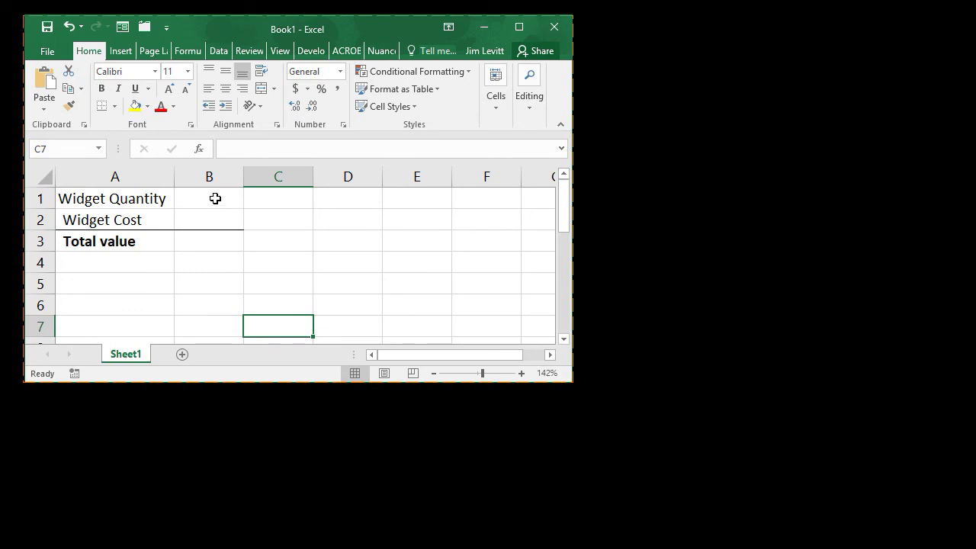
pyautogui.click(215, 198)
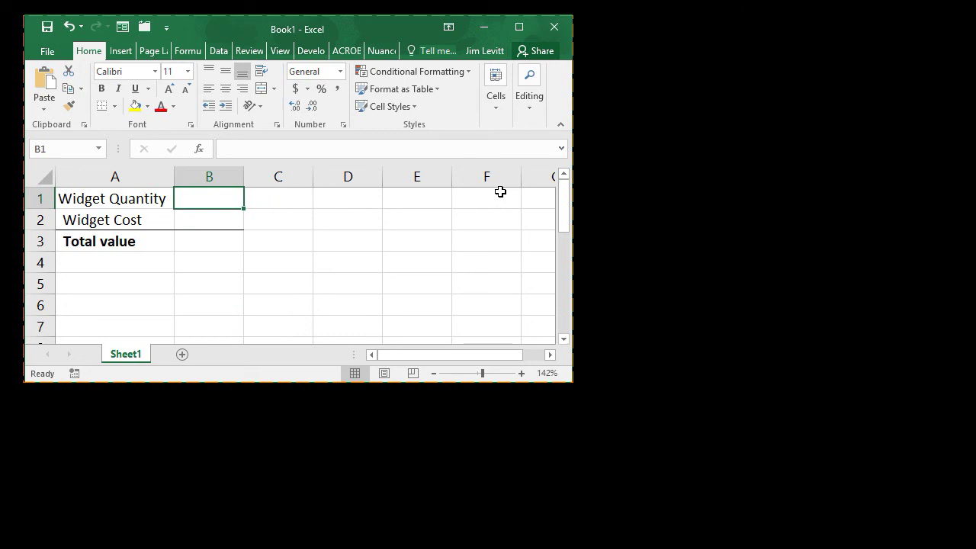
pyautogui.write('6')
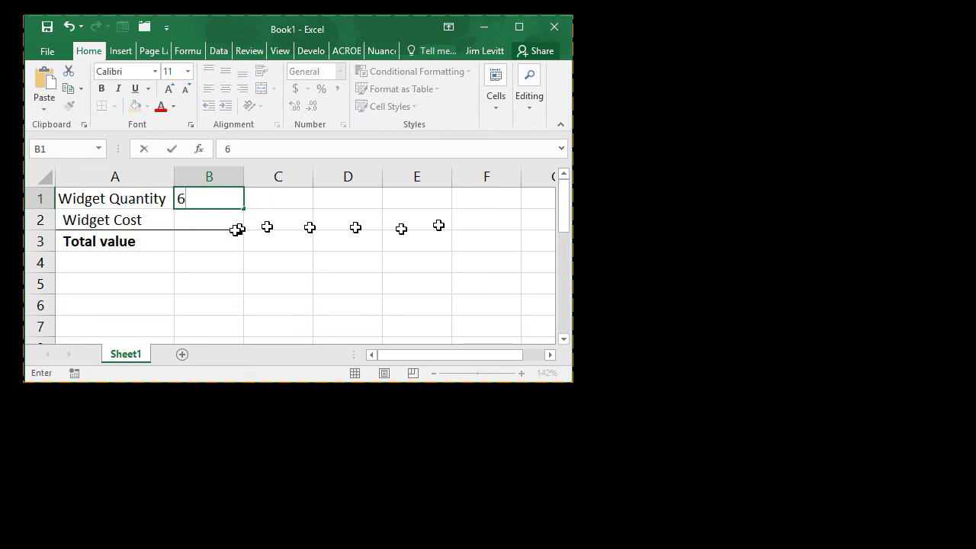
pyautogui.click(220, 221)
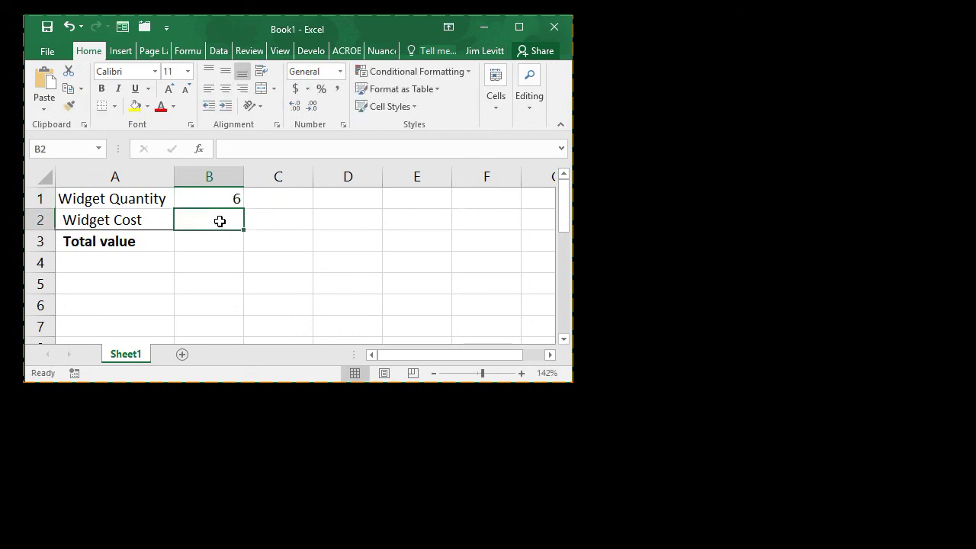
pyautogui.write('7')
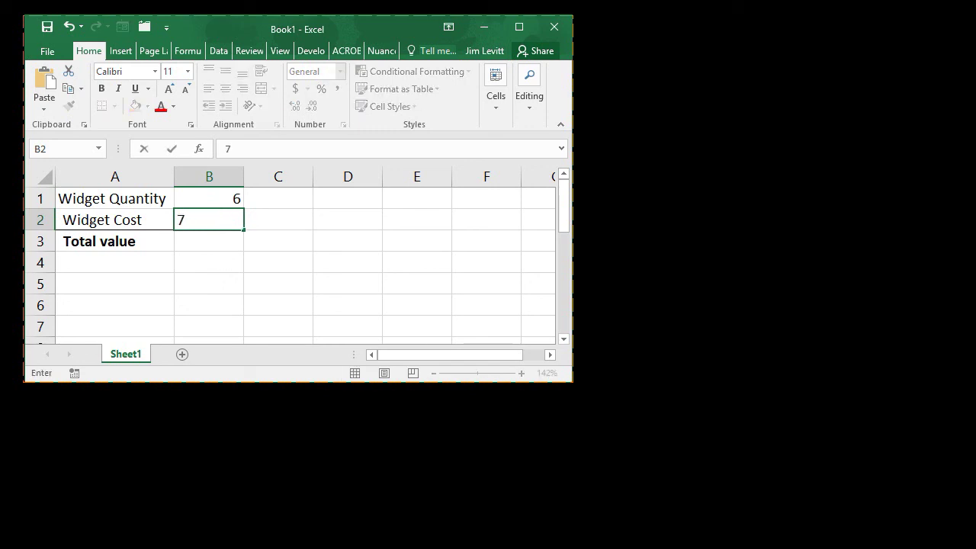
pyautogui.write('.50')
pyautogui.press('Return')
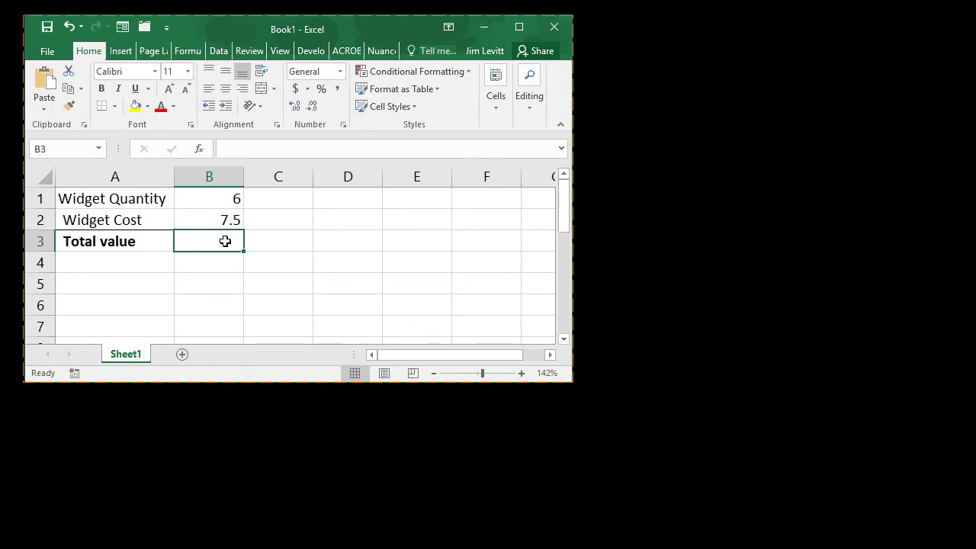
# Enter the formula +B1*B2 in B3 so the Total value reads 45.
pyautogui.write('+')
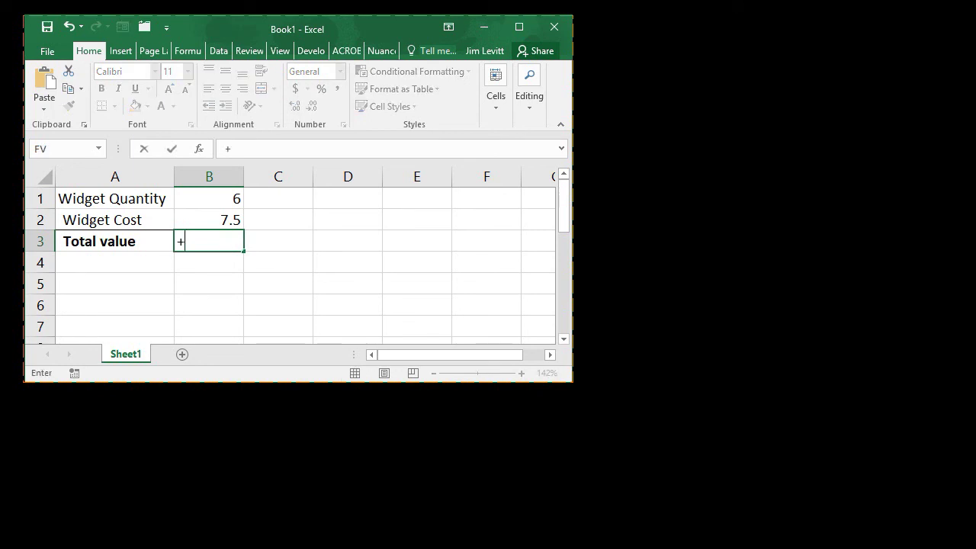
pyautogui.click(221, 196)
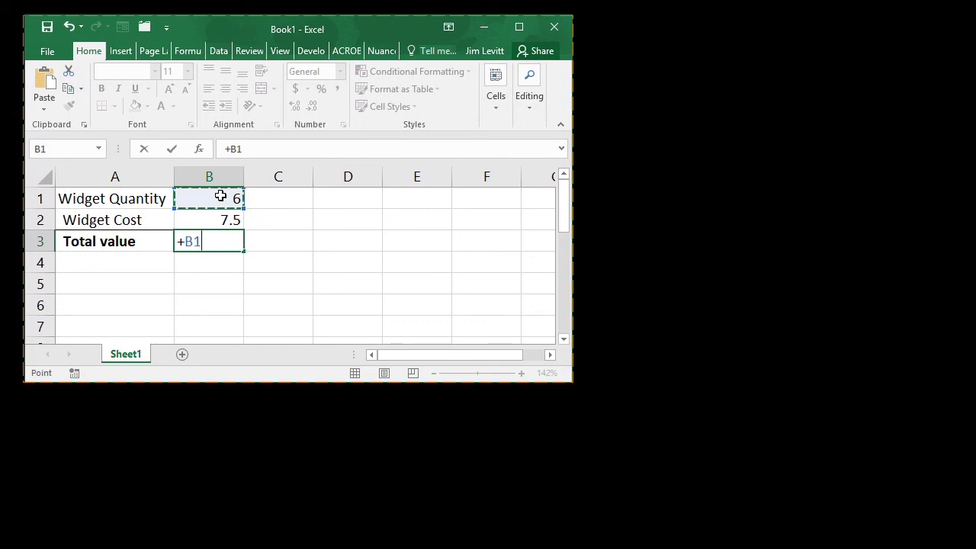
pyautogui.write('*')
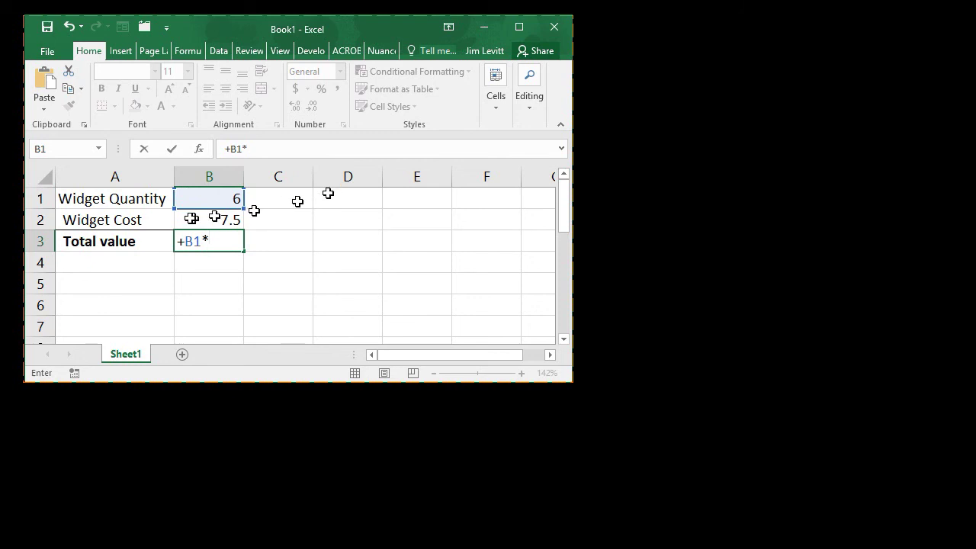
pyautogui.click(233, 219)
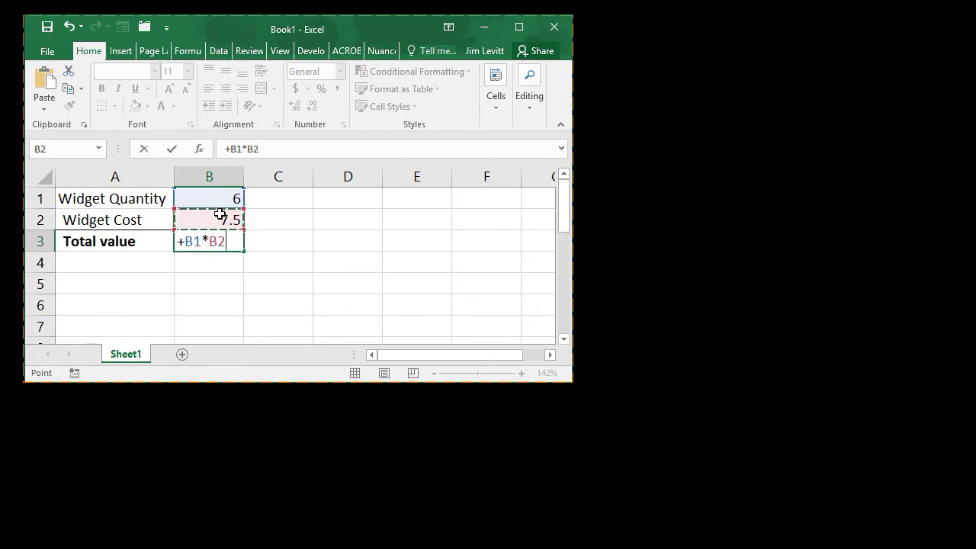
pyautogui.press('Return')
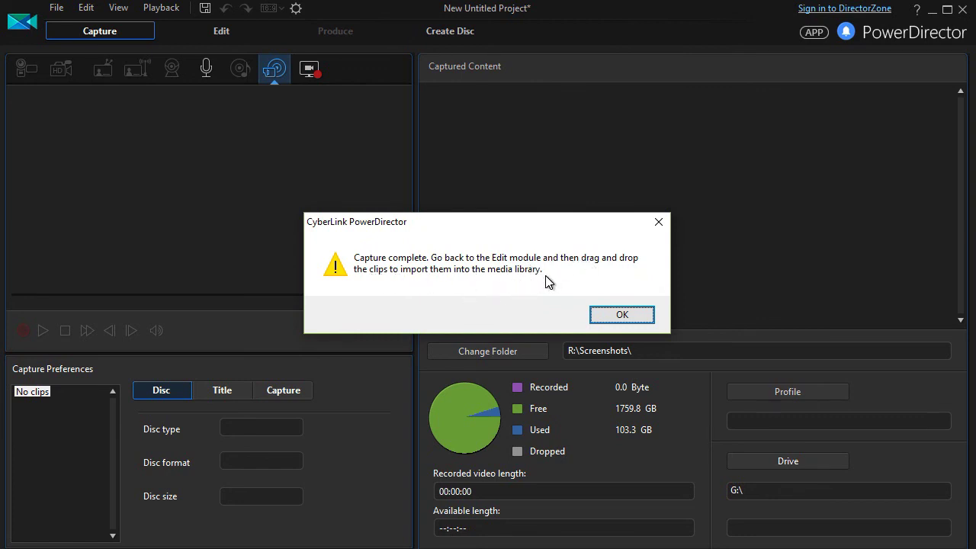
# Dismiss the capture-complete notice and show the R:\Display Files folder with the Excel Example MP4.
pyautogui.click(622, 315)
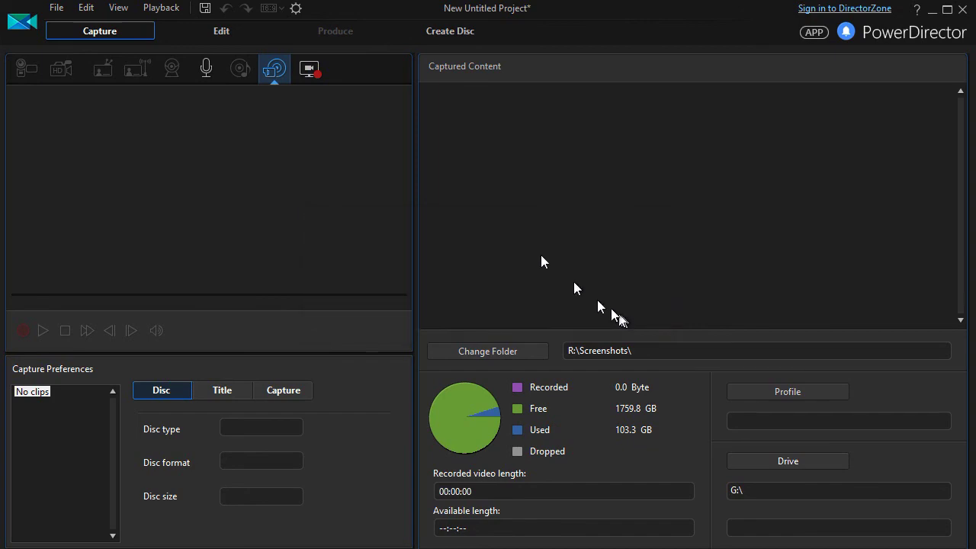
pyautogui.hotkey('alt', 'Tab')
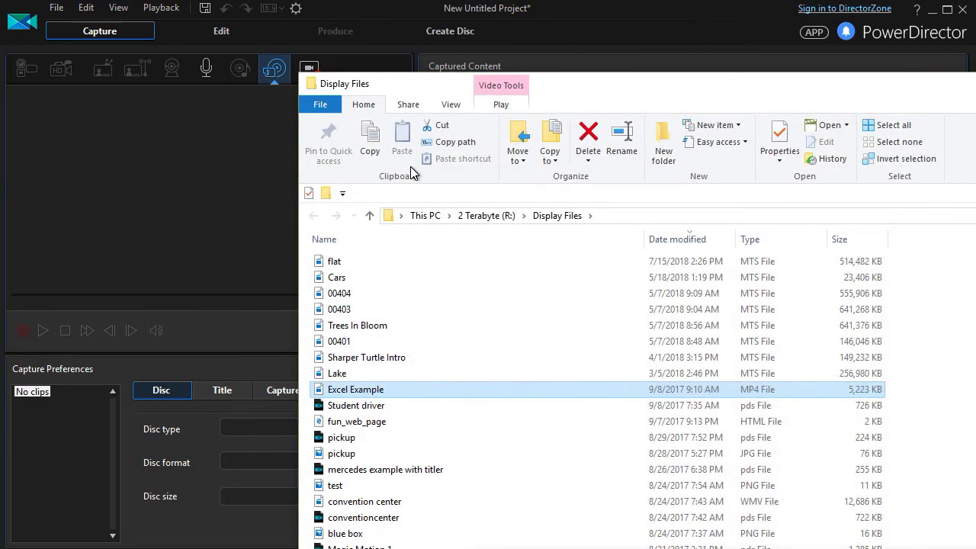
# Import the Excel Example recording from Display Files into the Edit workspace's media library.
pyautogui.click(223, 32)
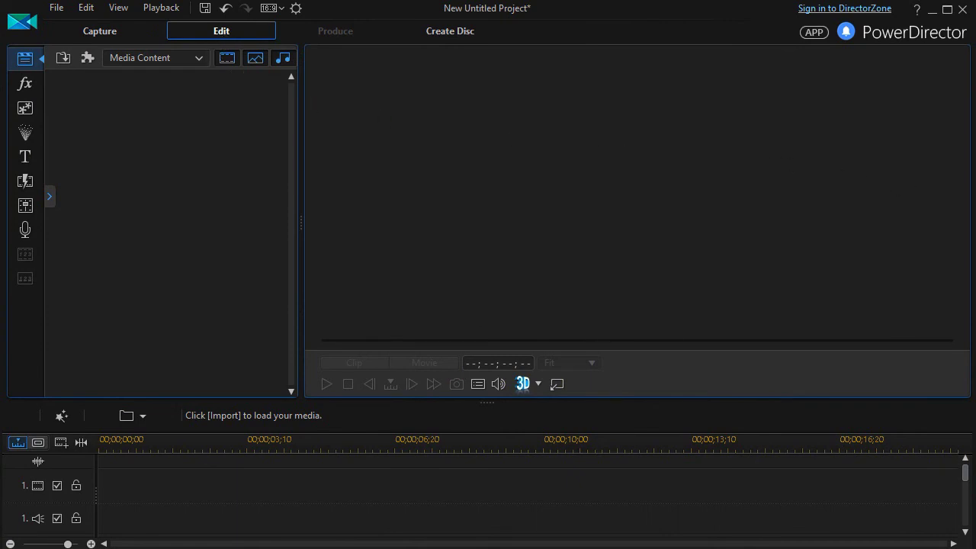
pyautogui.hotkey('alt', 'Tab')
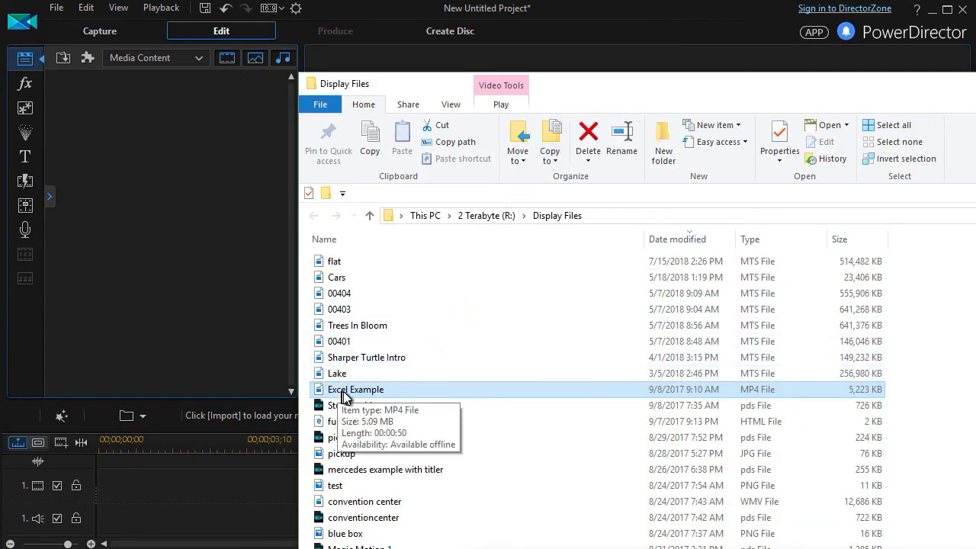
pyautogui.moveTo(345, 397); pyautogui.dragTo(112, 165)
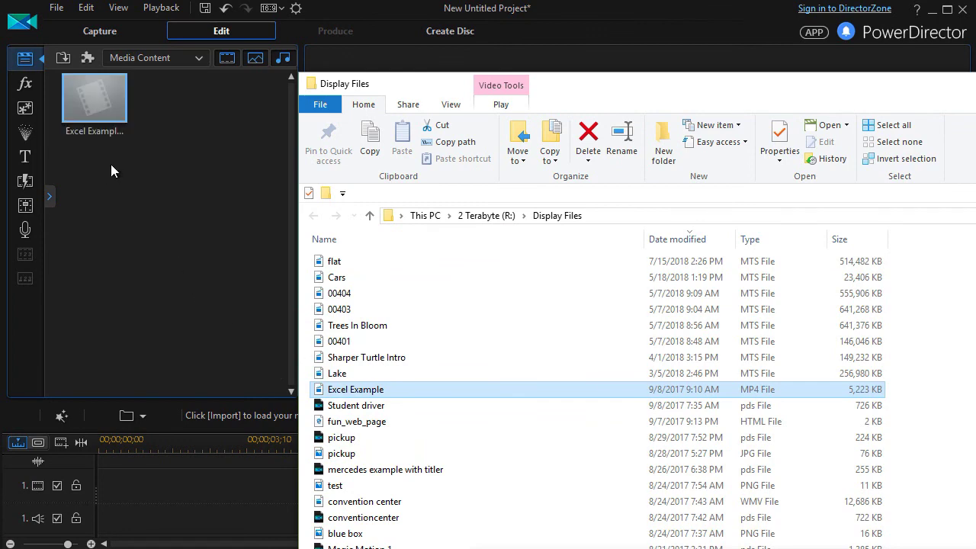
pyautogui.hotkey('alt', 'Tab')
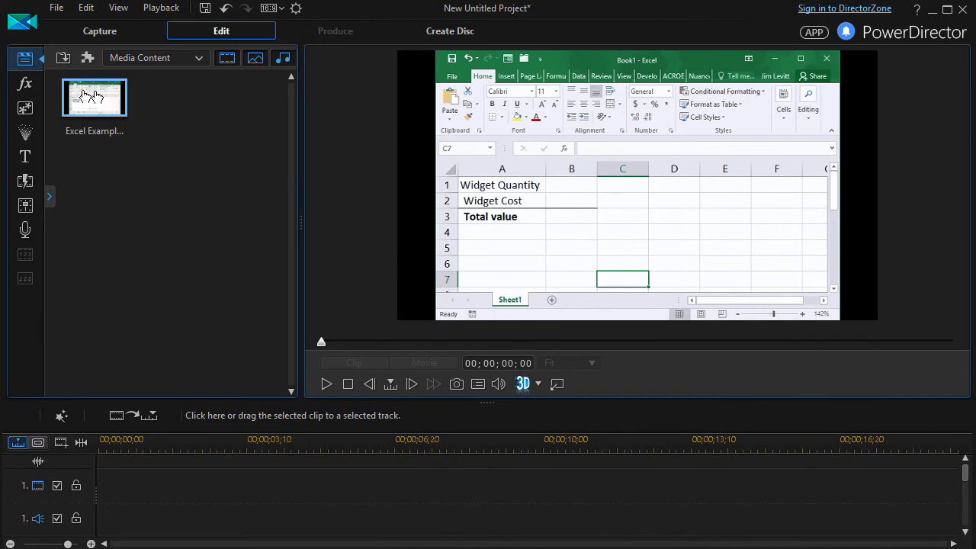
# Preview Excel Example for about six seconds, then place it on the video track.
pyautogui.click(328, 381)
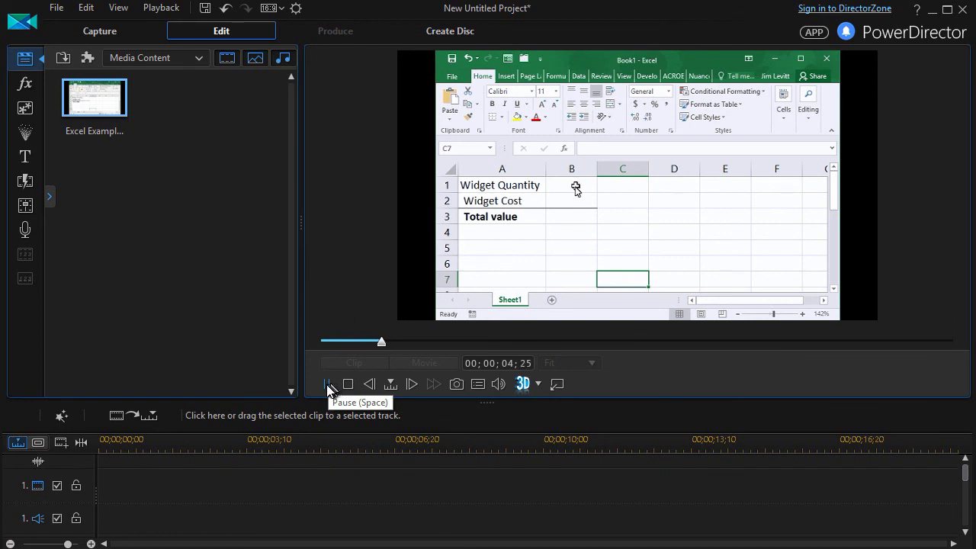
pyautogui.click(327, 385)
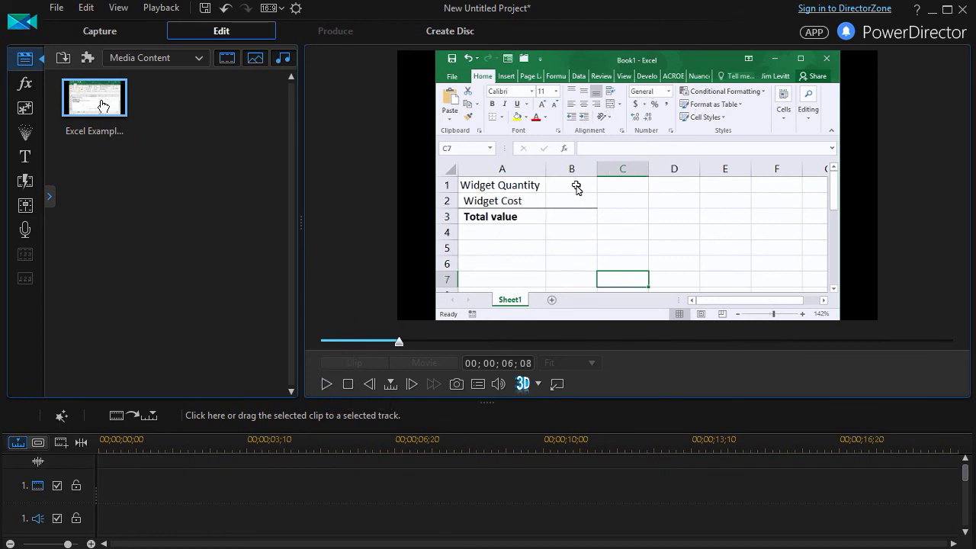
pyautogui.moveTo(102, 106); pyautogui.dragTo(107, 480)
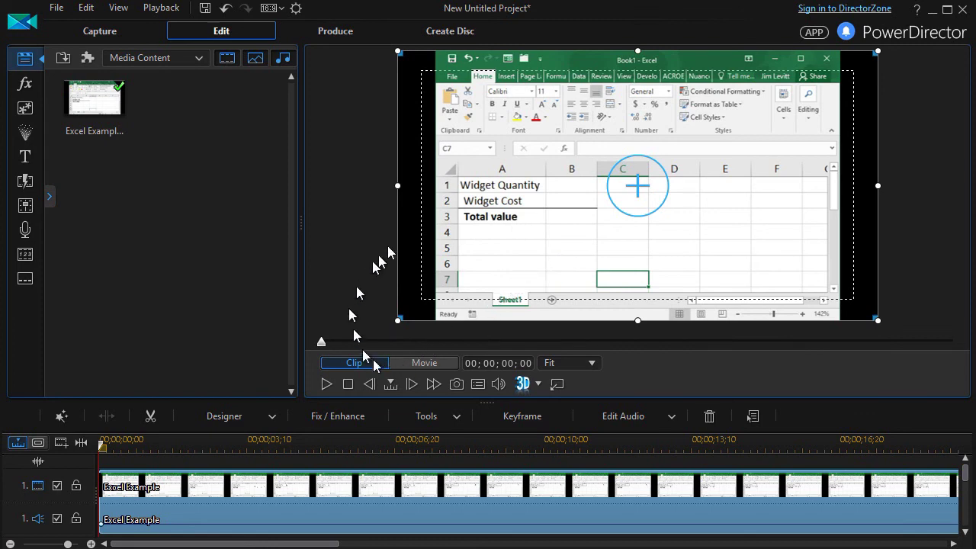
# Play the timeline from about 6;08 and pause it at 00;00;08;19.
pyautogui.click(377, 439)
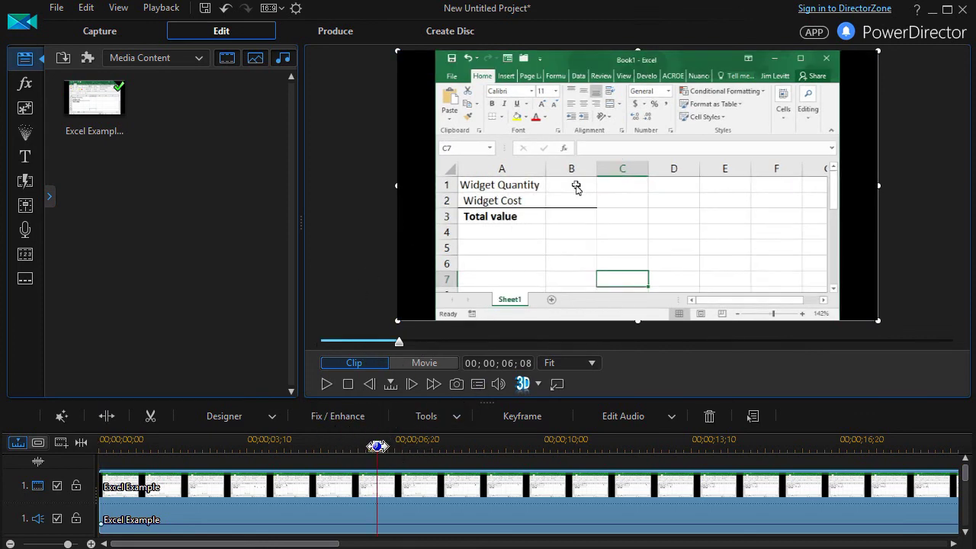
pyautogui.click(326, 383)
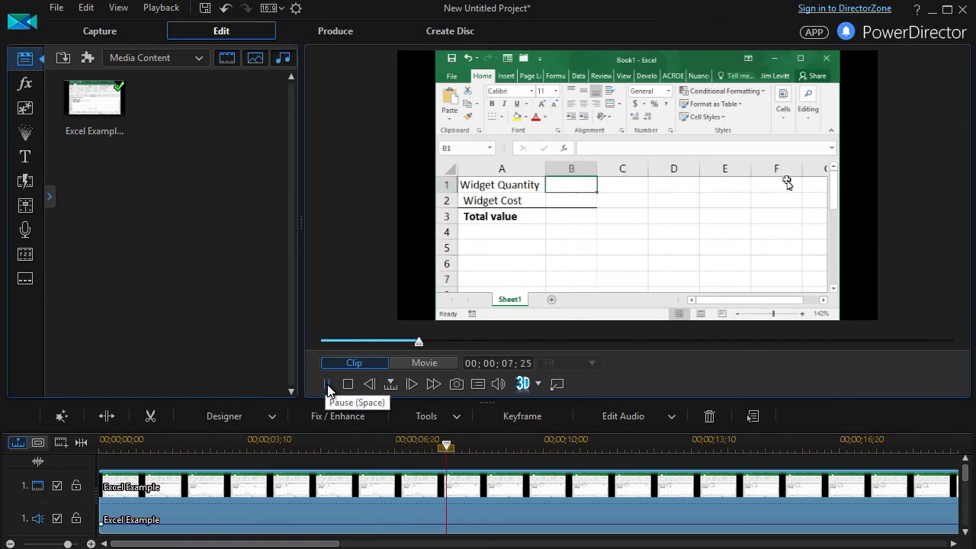
pyautogui.click(327, 385)
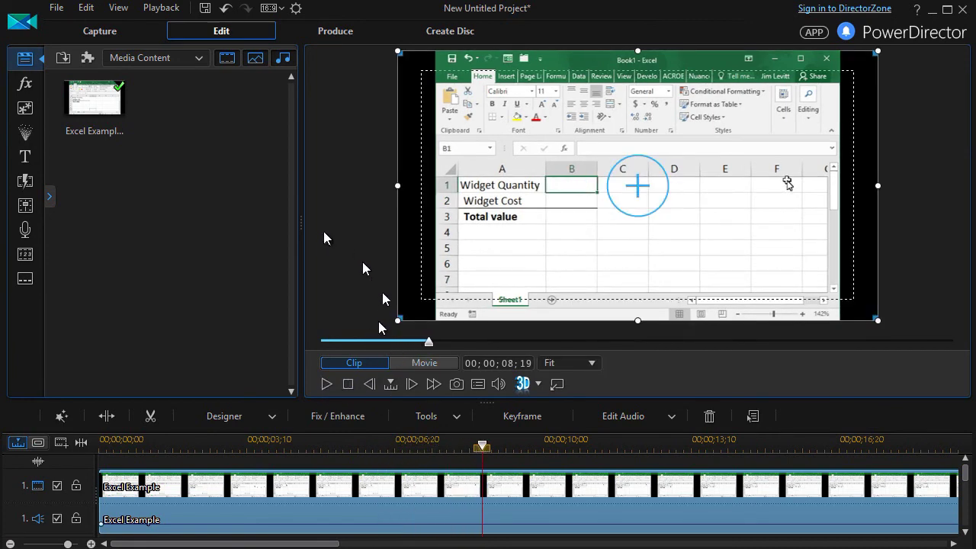